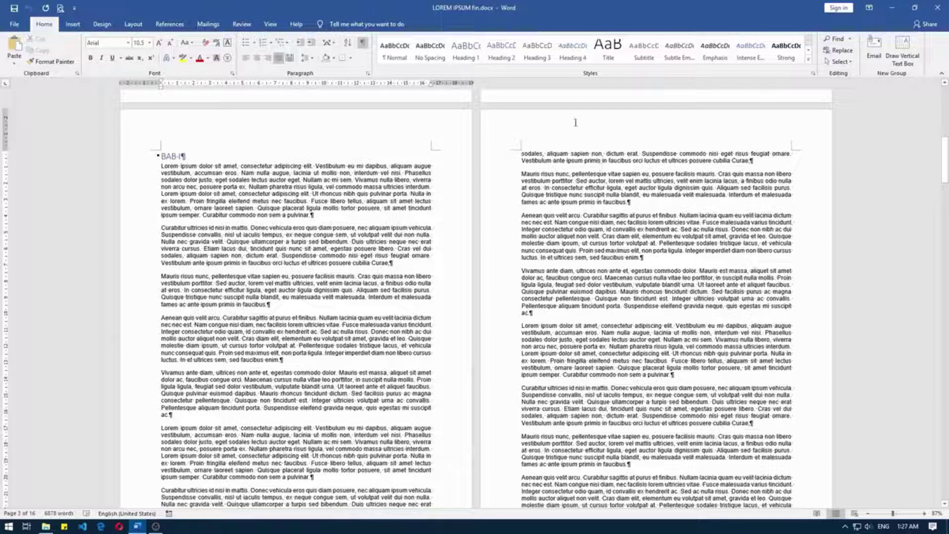
On Word's Print page, set Copies to 2 and the printer to Microsoft Print to PDF
click(19, 23)
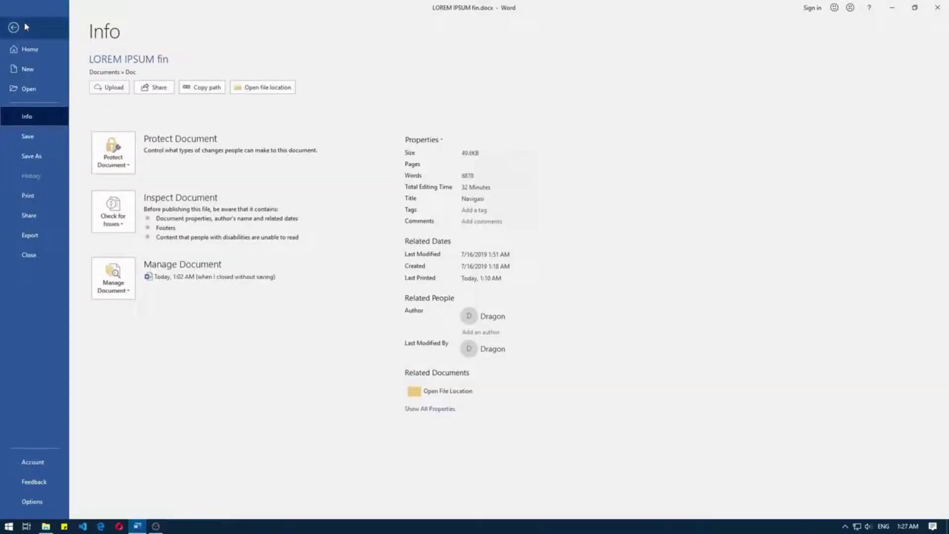
click(27, 195)
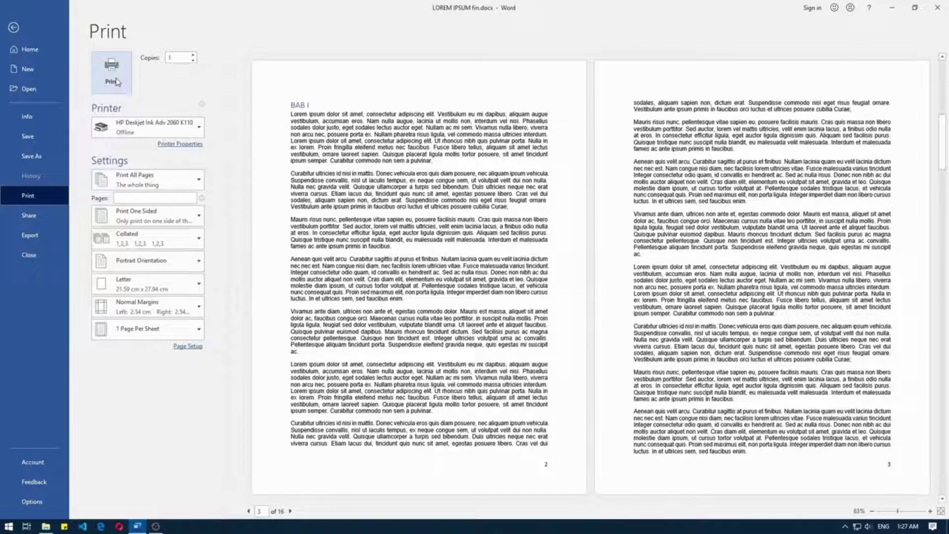
click(174, 56)
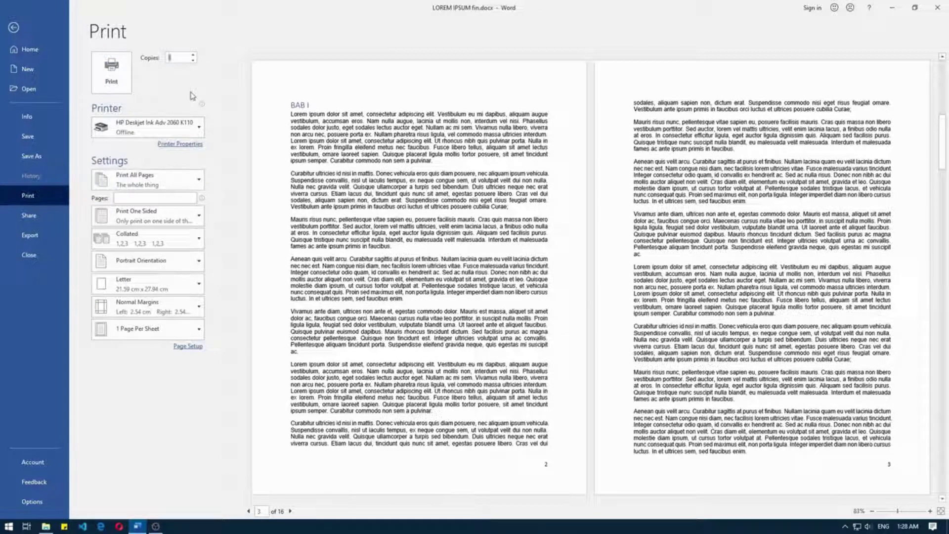
mouse_move(148, 127)
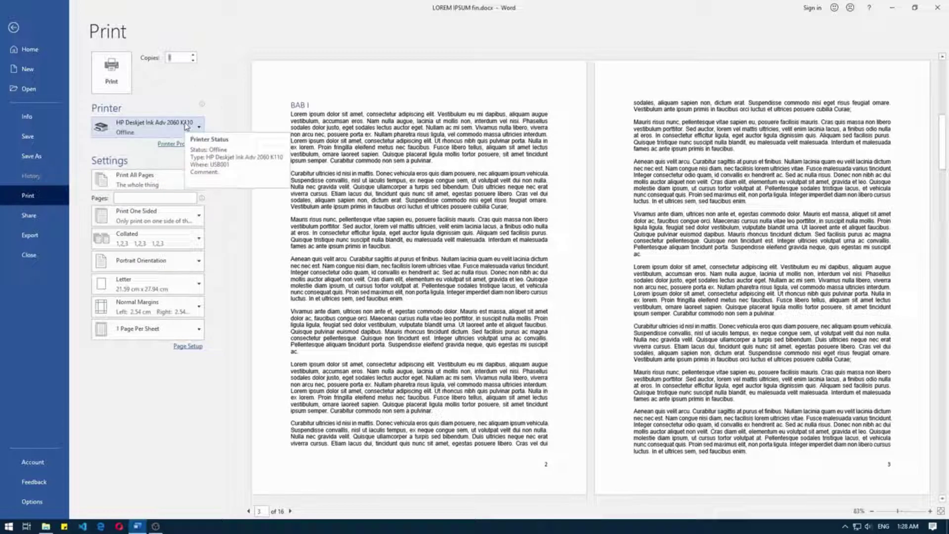
text(2)
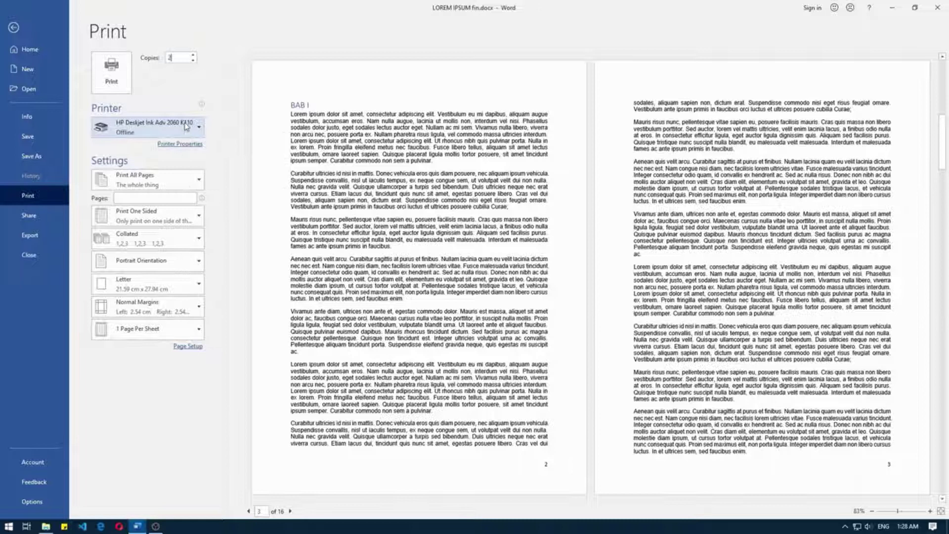
click(112, 74)
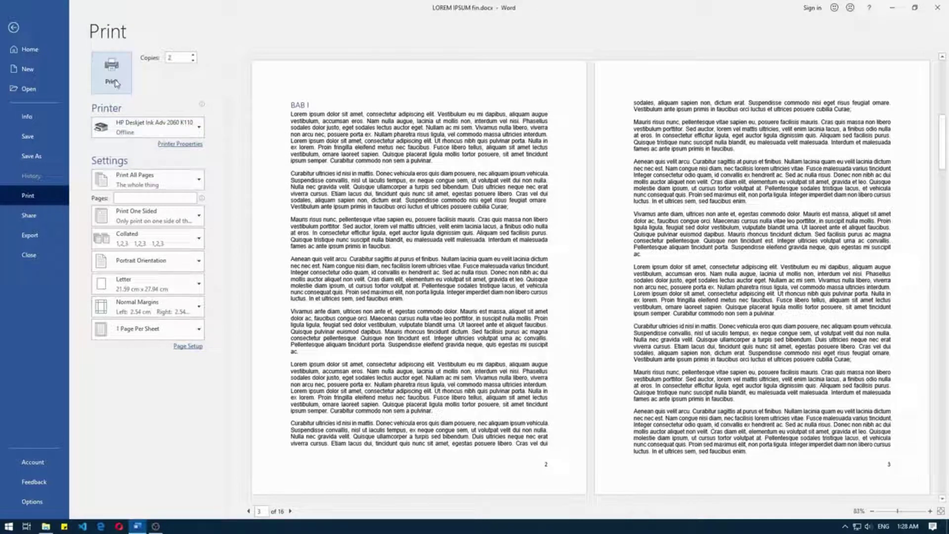
mouse_move(146, 127)
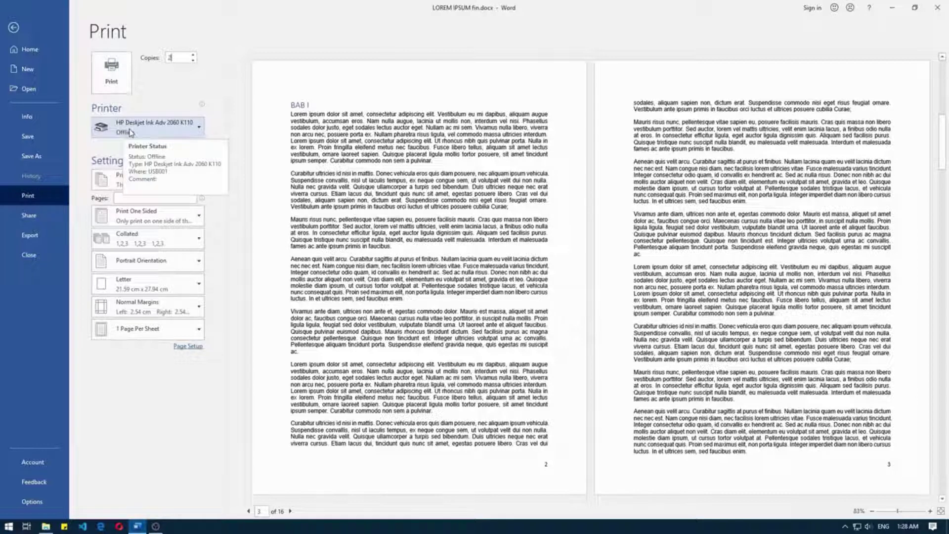
click(130, 132)
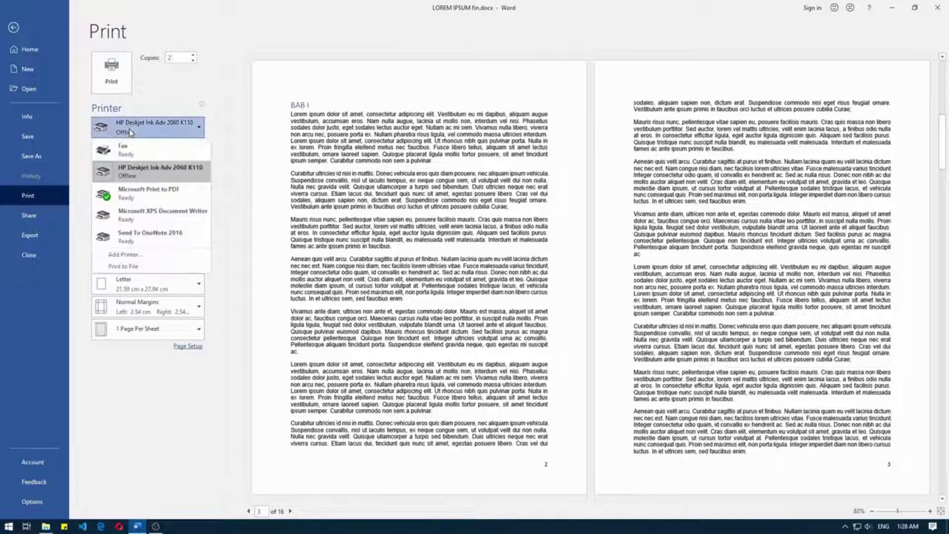
click(153, 198)
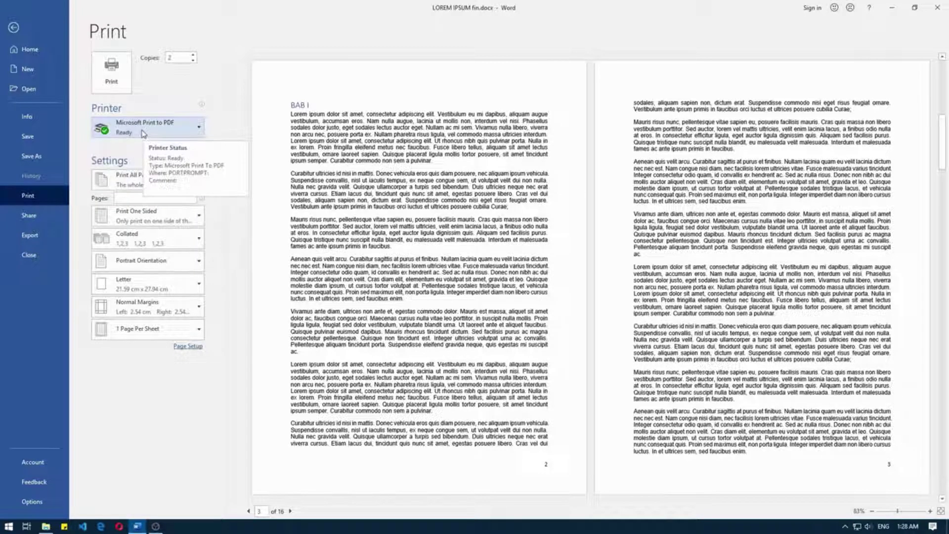
Print all pages to PDF and save the output in the Doc folder
click(110, 84)
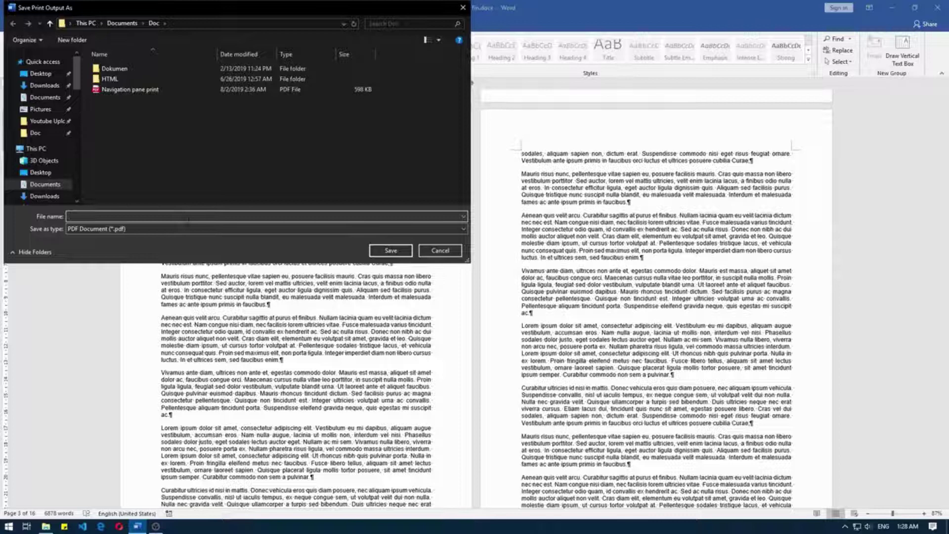
text(ss)
click(390, 251)
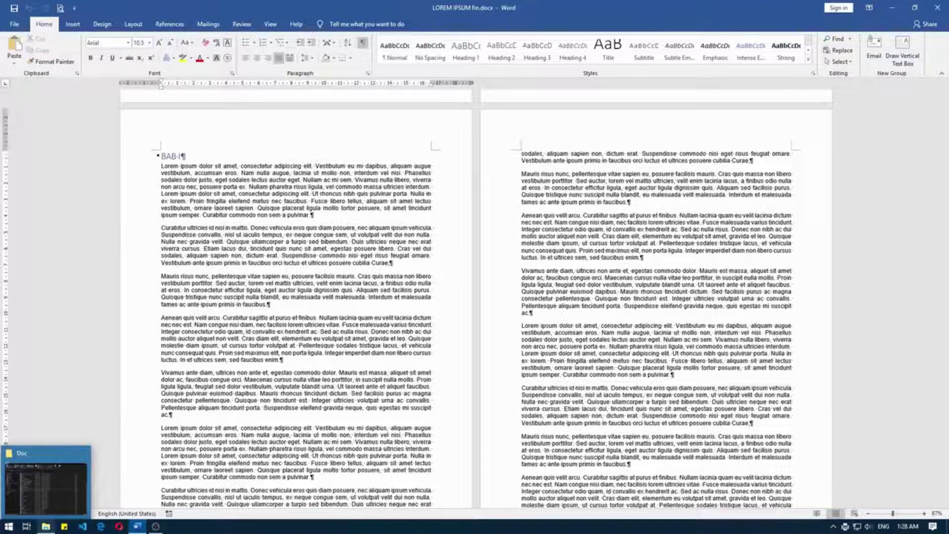
Open ss.pdf from the Doc folder in Edge
click(45, 526)
scroll(417, 346, down, 3)
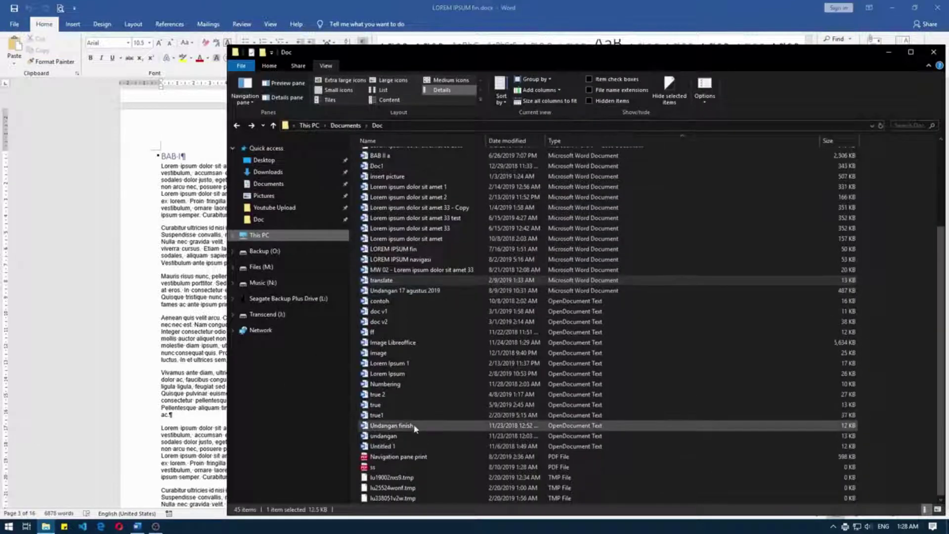
double_click(383, 468)
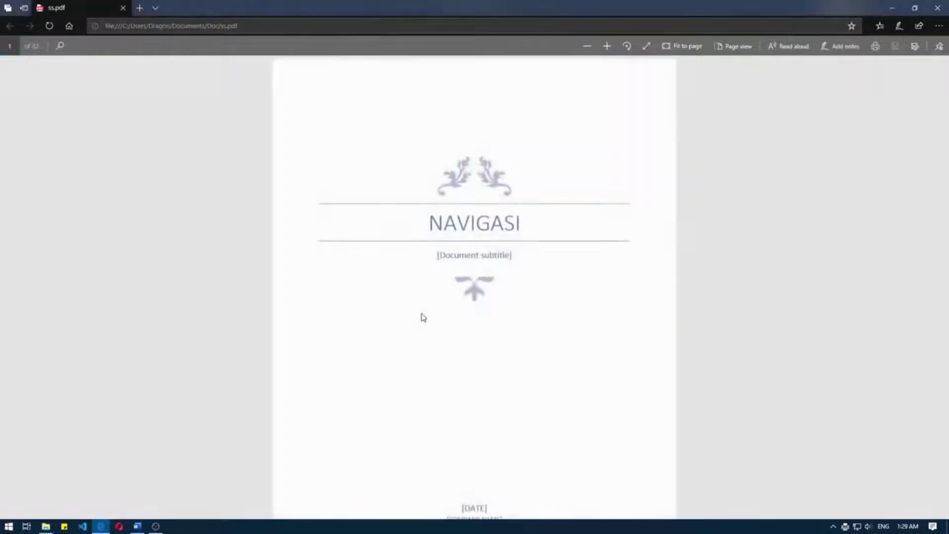
Scroll through ss.pdf to confirm it has both copies, 32 pages in total
scroll(424, 317, down, 5)
scroll(424, 317, down, 5)
scroll(424, 317, down, 5)
scroll(423, 317, down, 5)
scroll(424, 317, down, 4)
scroll(423, 317, down, 4)
scroll(424, 317, down, 4)
scroll(423, 317, down, 4)
scroll(423, 317, down, 4)
scroll(423, 317, down, 4)
scroll(423, 317, down, 3)
scroll(424, 317, down, 2)
scroll(424, 317, down, 4)
scroll(424, 317, down, 4)
scroll(424, 317, down, 4)
scroll(423, 313, down, 4)
scroll(423, 313, down, 4)
scroll(423, 315, down, 4)
scroll(424, 316, down, 4)
scroll(423, 317, down, 3)
scroll(423, 317, down, 4)
scroll(423, 317, down, 3)
scroll(421, 316, down, 4)
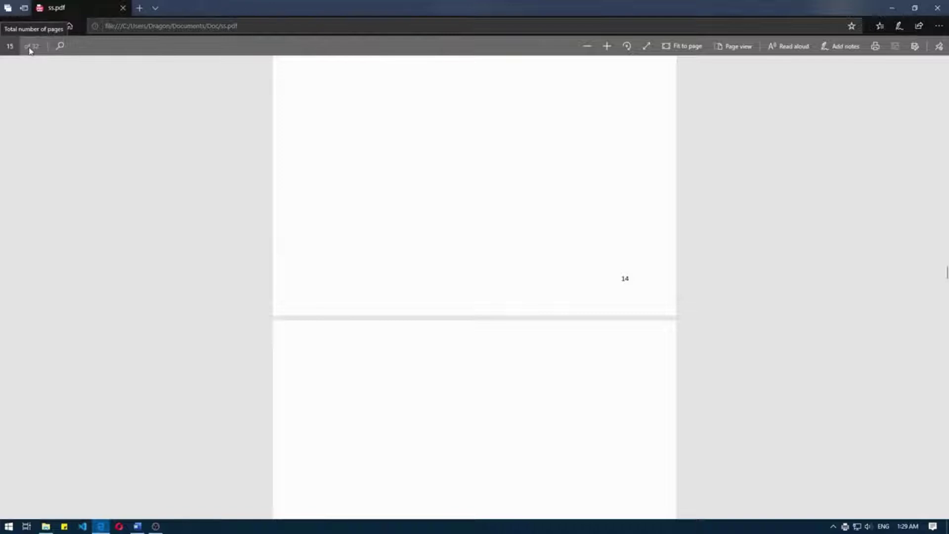
scroll(439, 213, down, 2)
scroll(439, 213, down, 3)
scroll(440, 216, down, 3)
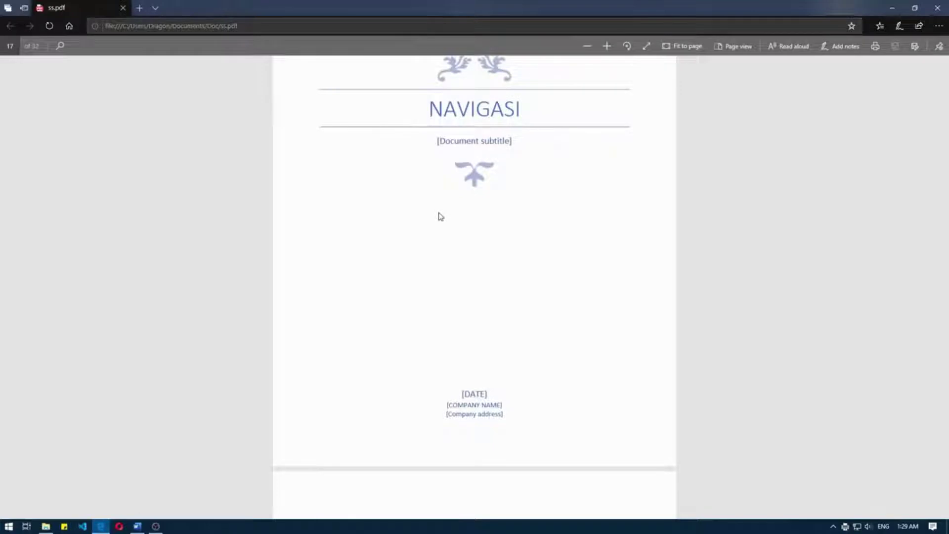
scroll(440, 216, up, 3)
scroll(440, 216, down, 4)
scroll(440, 215, down, 4)
scroll(439, 214, down, 4)
scroll(439, 213, down, 4)
scroll(440, 213, up, 4)
scroll(439, 213, up, 4)
scroll(440, 213, up, 4)
scroll(439, 212, up, 4)
scroll(440, 212, up, 5)
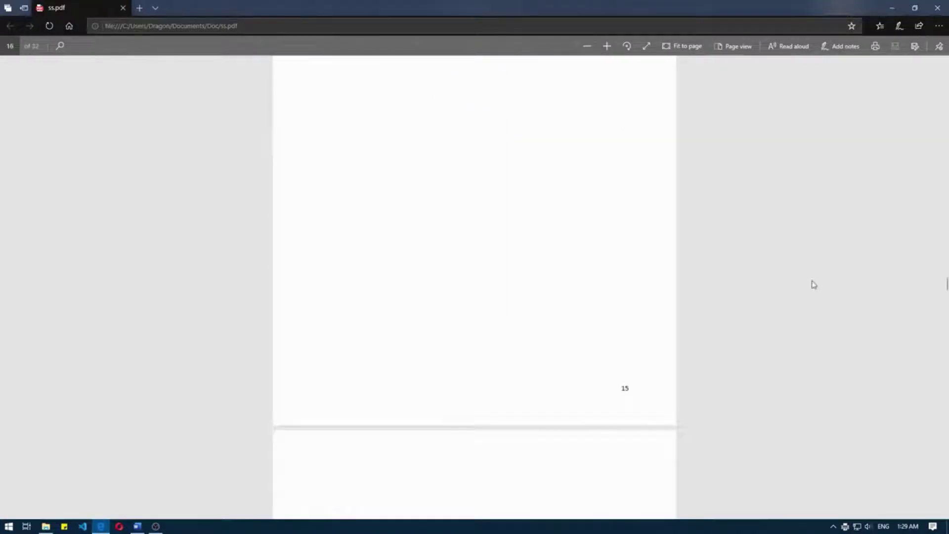
drag(945, 284, 945, 69)
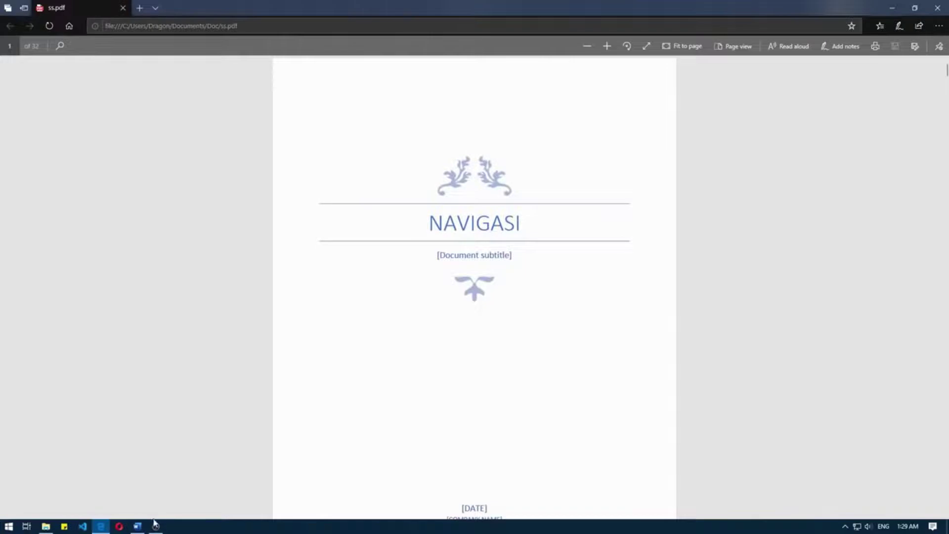
Back in Word's Print page, browse the preview and expand the Print All Pages dropdown
click(138, 526)
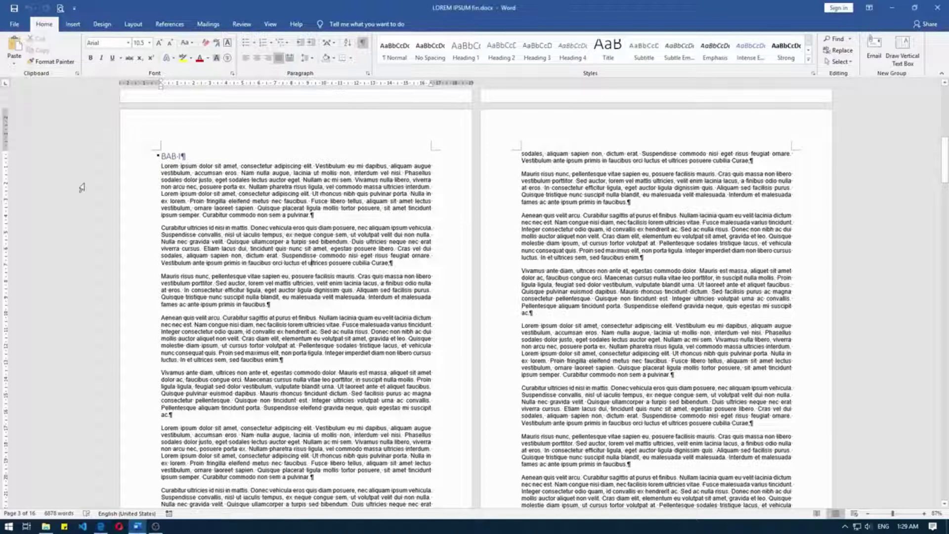
click(61, 8)
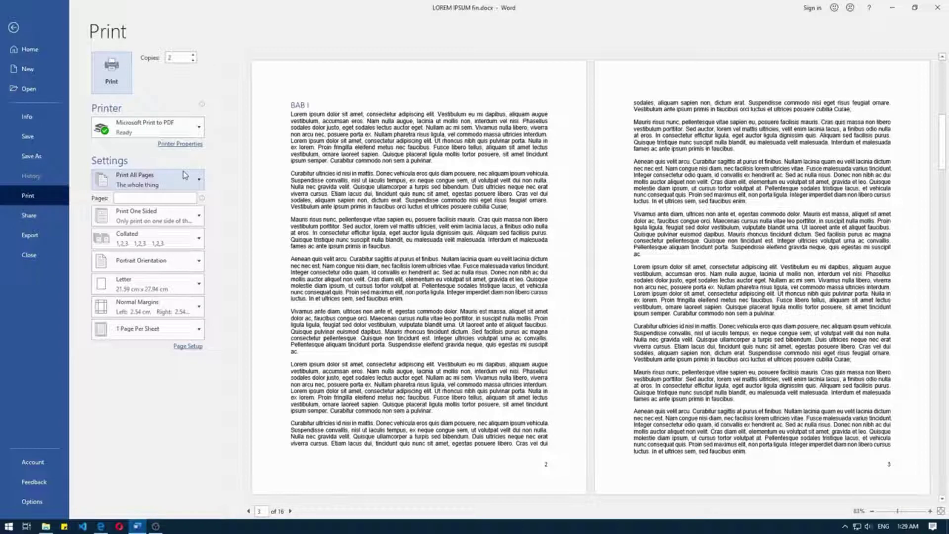
scroll(431, 255, up, 2)
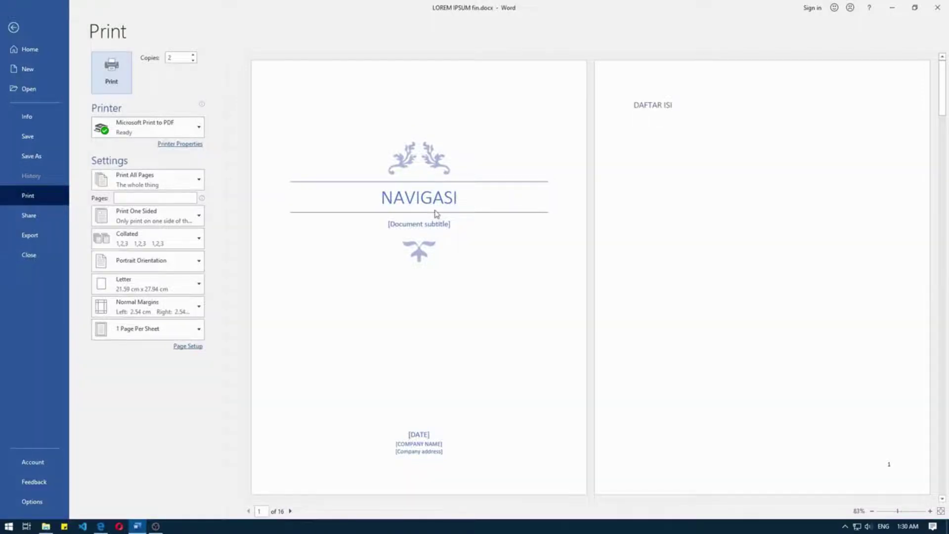
scroll(436, 213, down, 10)
scroll(515, 276, down, 3)
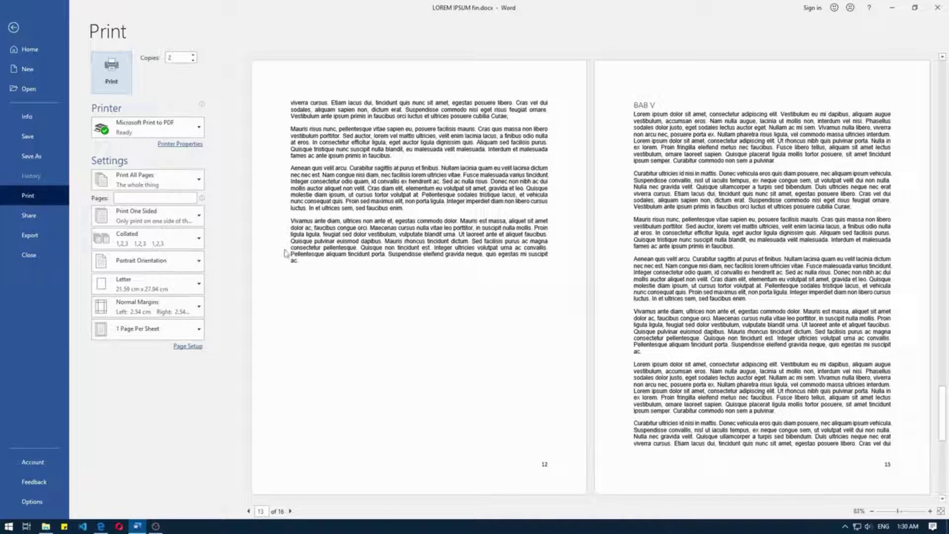
click(189, 188)
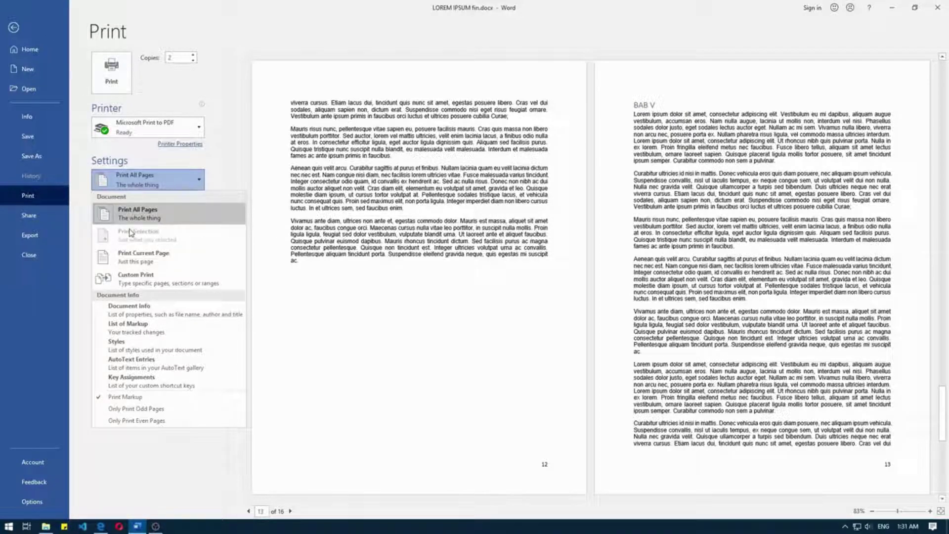
In the document, select page 3 text from the BAB I heading to 'non tincidunt est'
click(28, 34)
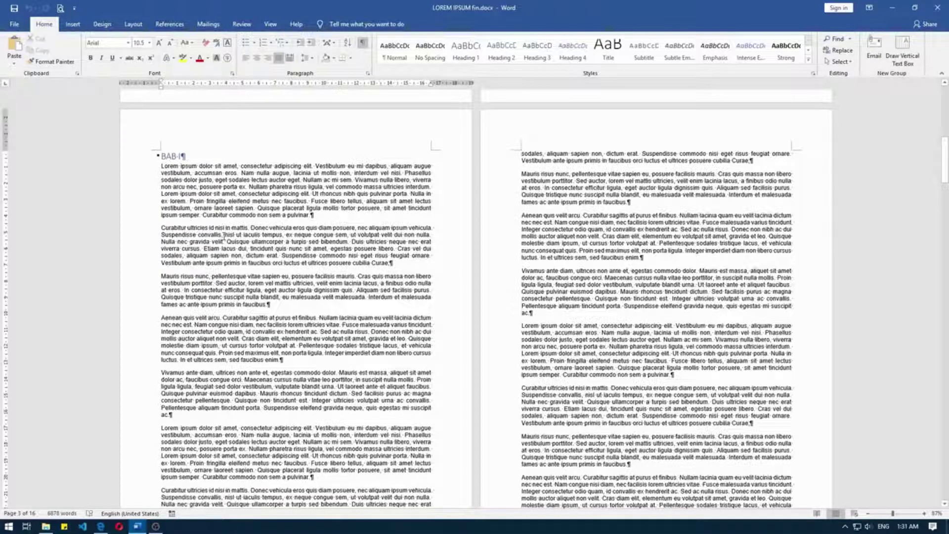
scroll(224, 235, up, 1)
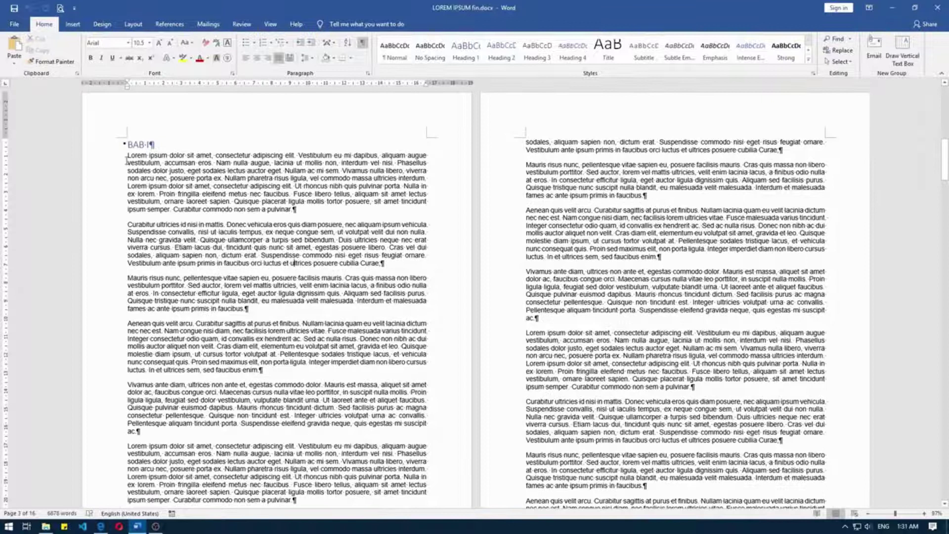
click(129, 144)
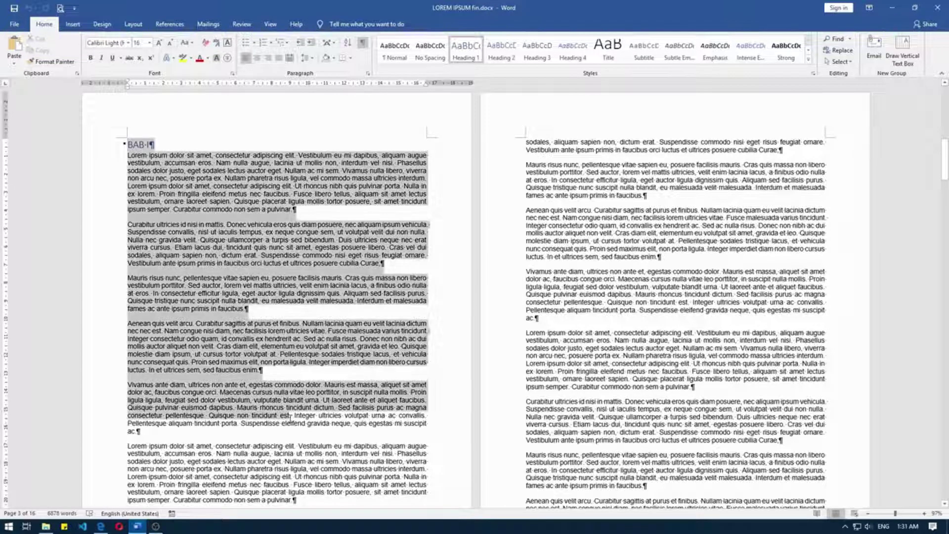
shift+click(290, 416)
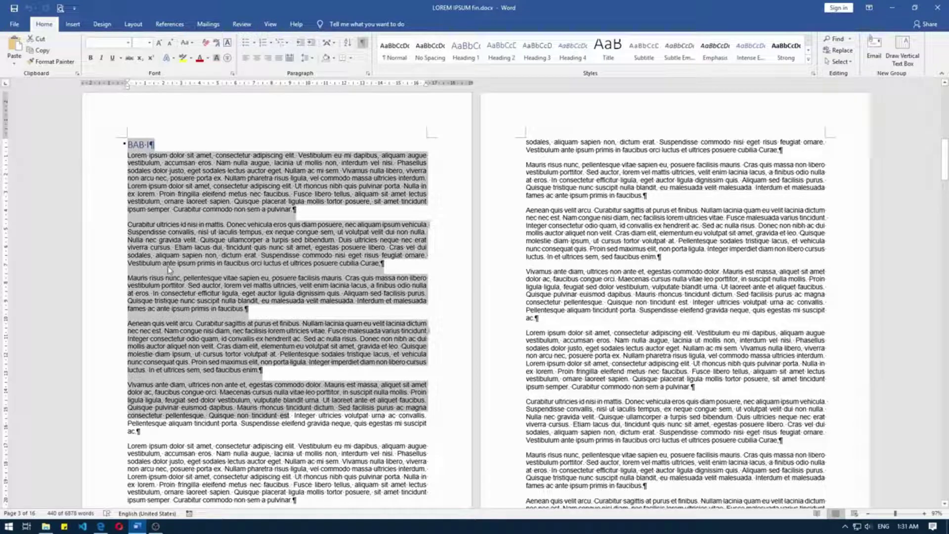
Print only the selection as 1 copy to PDF, saved in the Doc folder
click(60, 8)
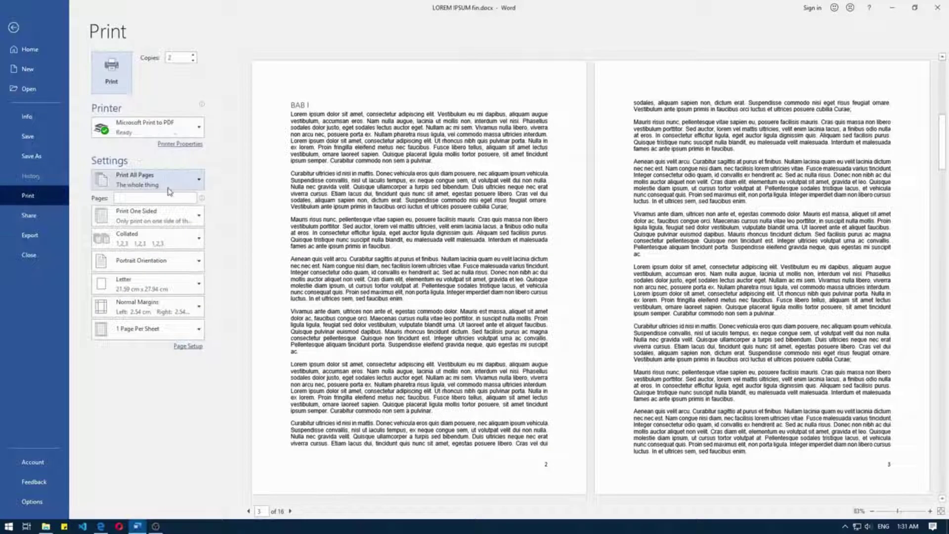
click(169, 192)
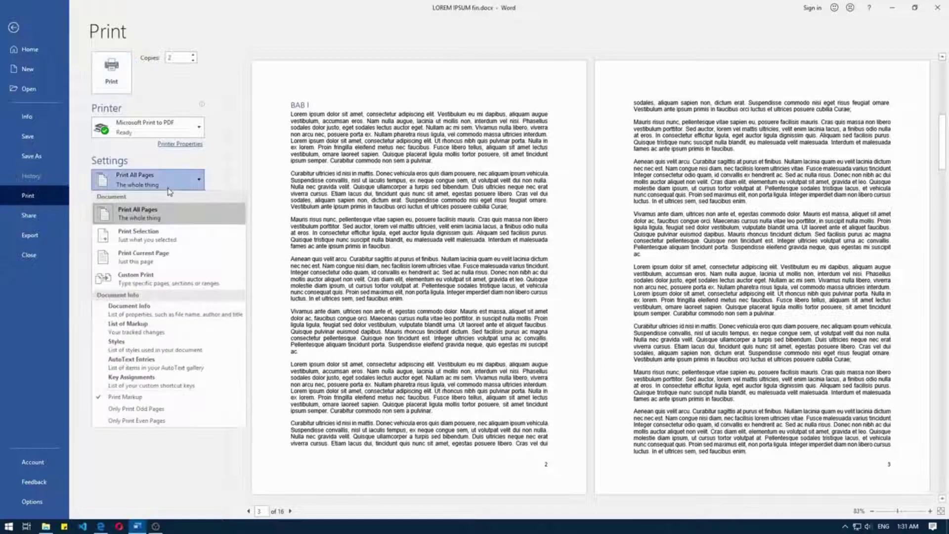
click(163, 235)
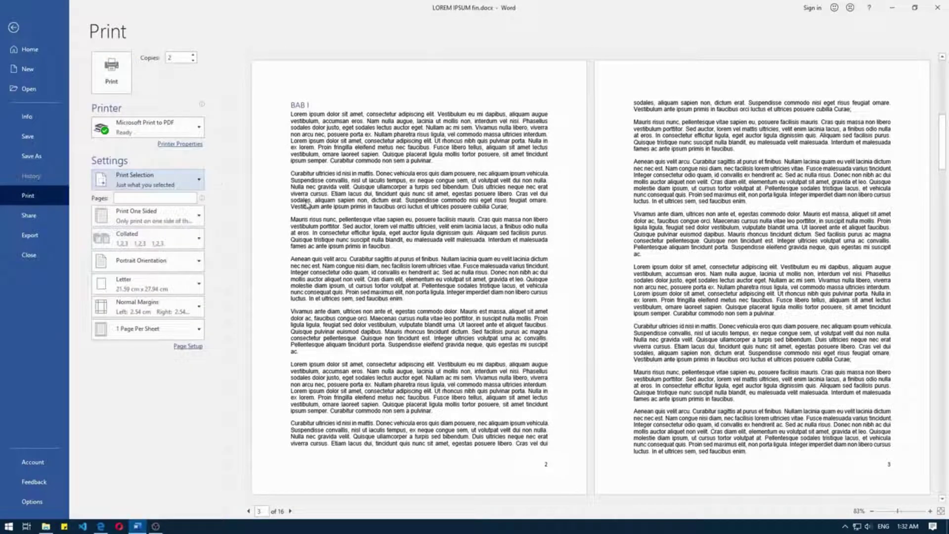
click(194, 61)
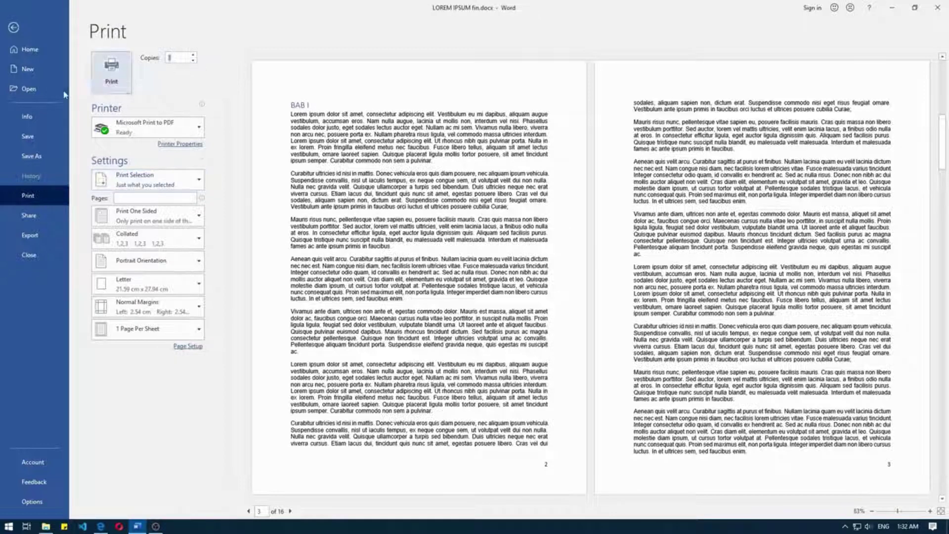
click(100, 77)
text(ss)
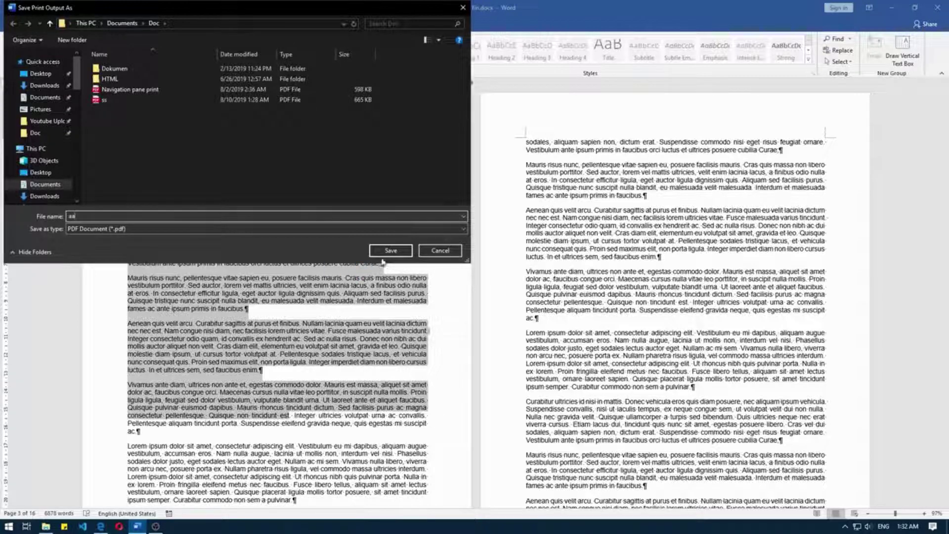
click(384, 253)
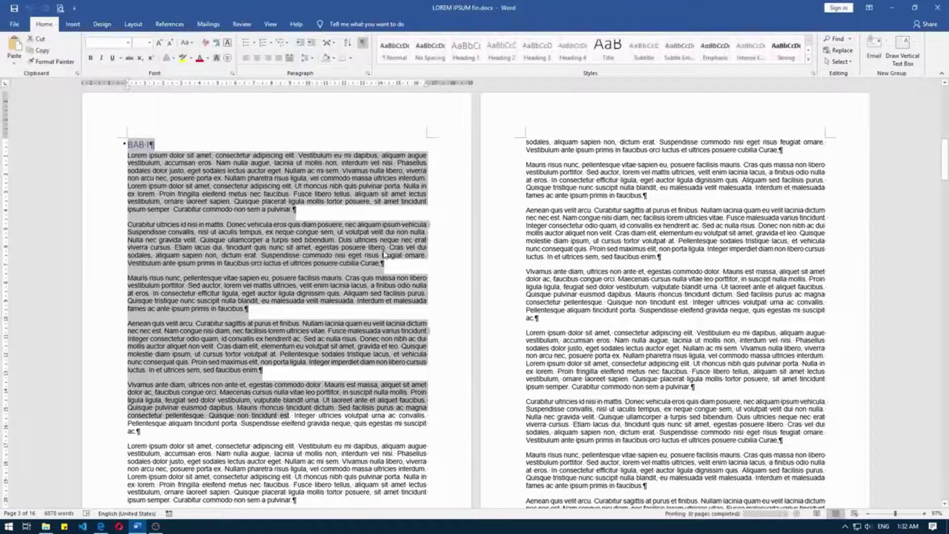
Open aa.pdf in Edge to check it holds only the BAB I passage
click(45, 527)
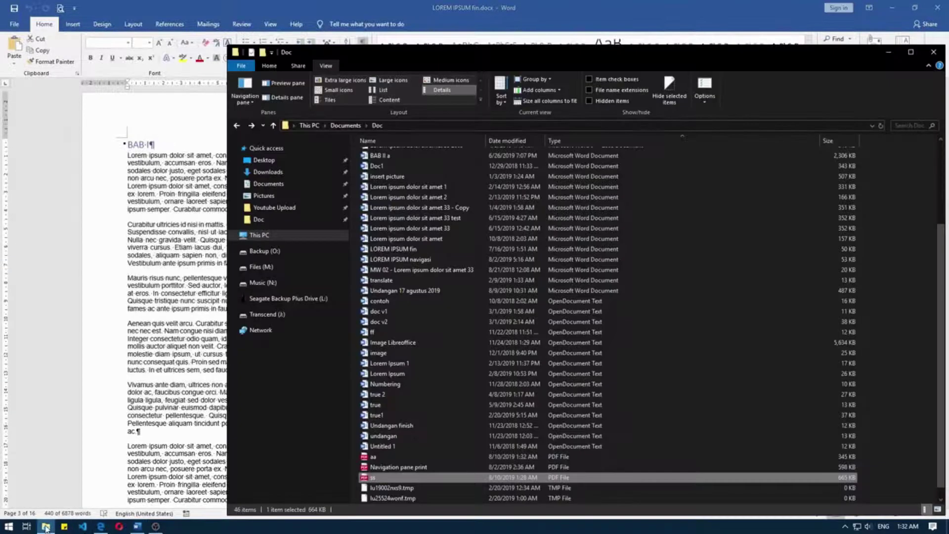
double_click(373, 457)
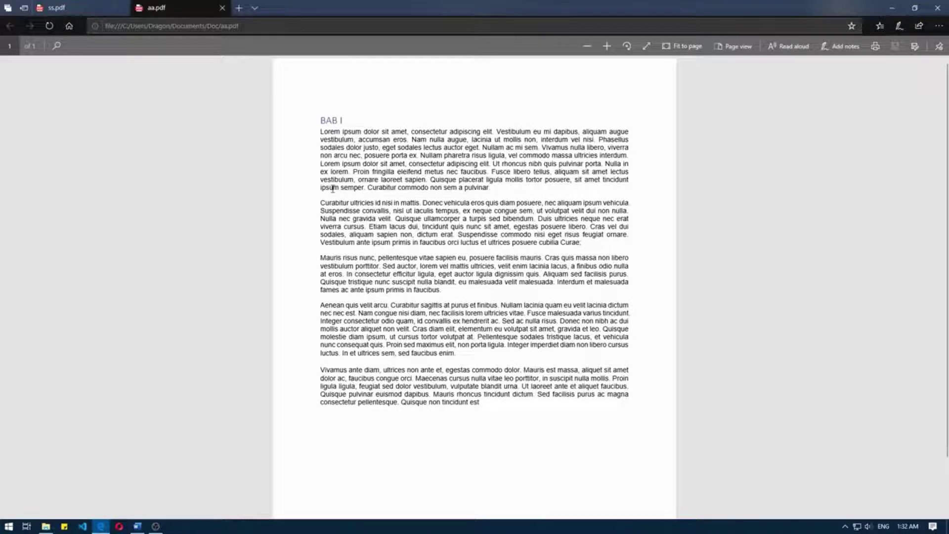
Set the print range to Print Current Page and reopen the preview at the NAVIGASI cover
click(138, 526)
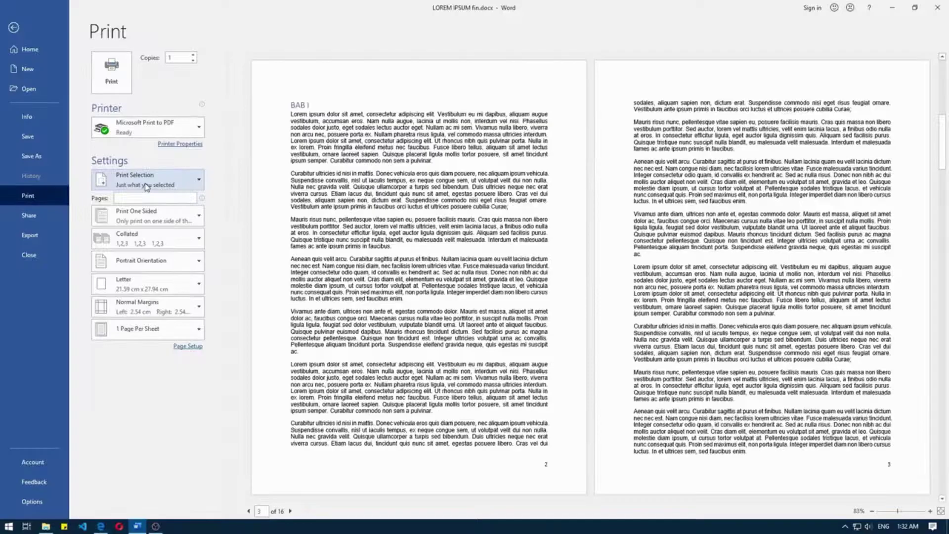
click(146, 187)
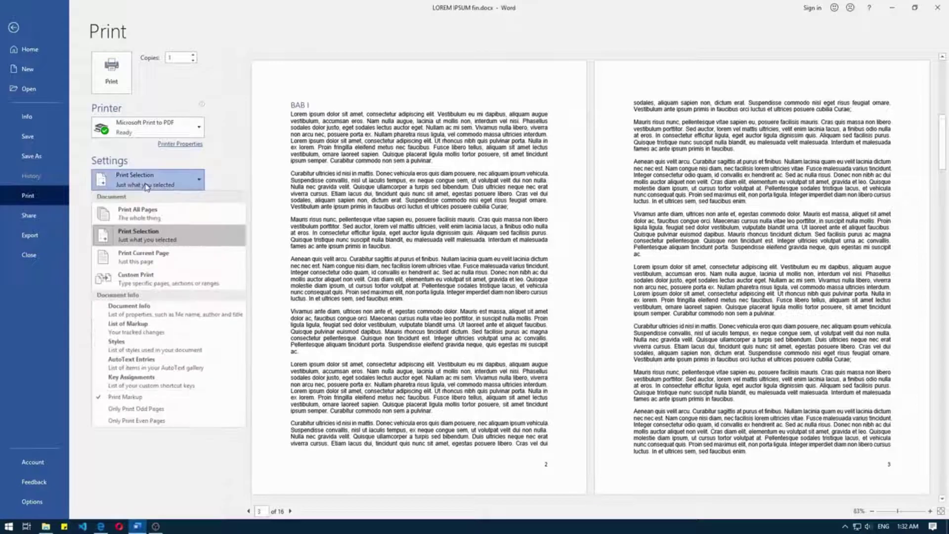
click(145, 250)
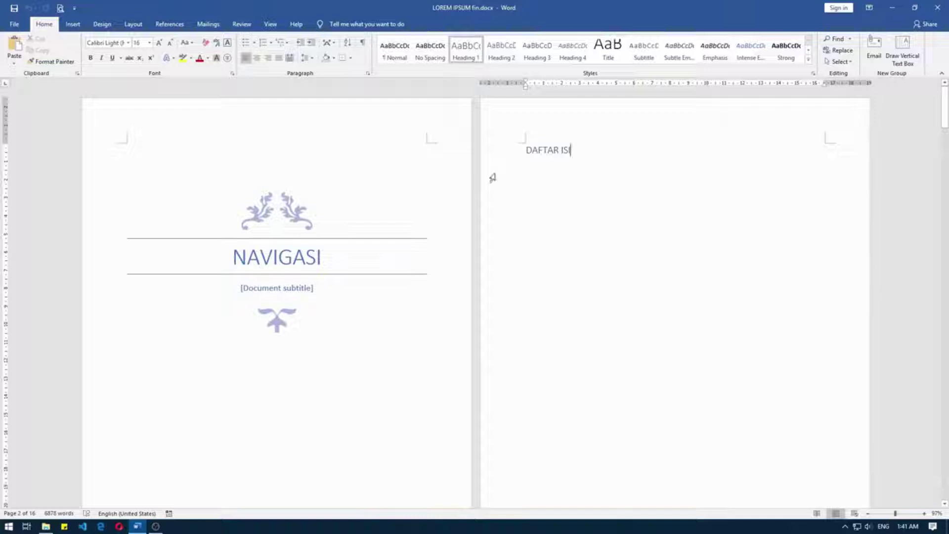
click(59, 9)
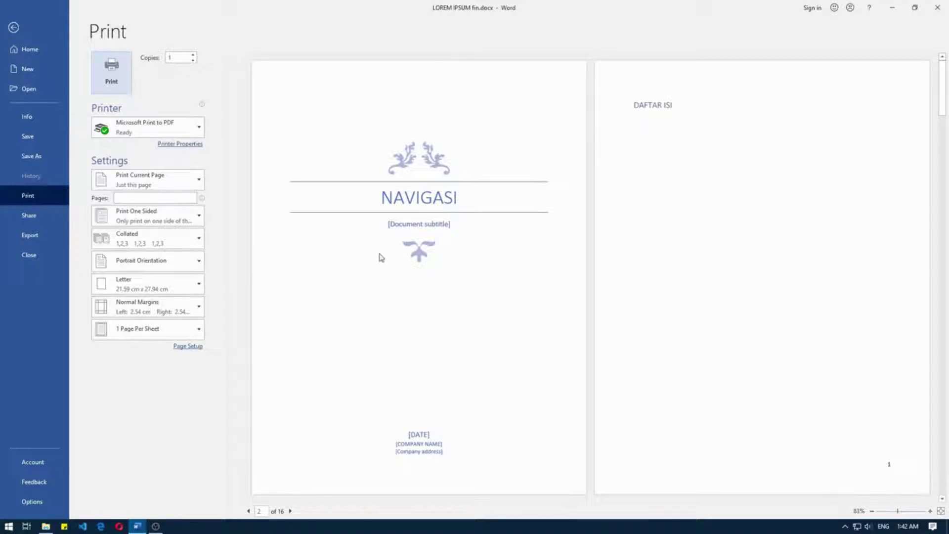
Browse the preview, then print the current page to PDF saved as aa in Doc
click(395, 235)
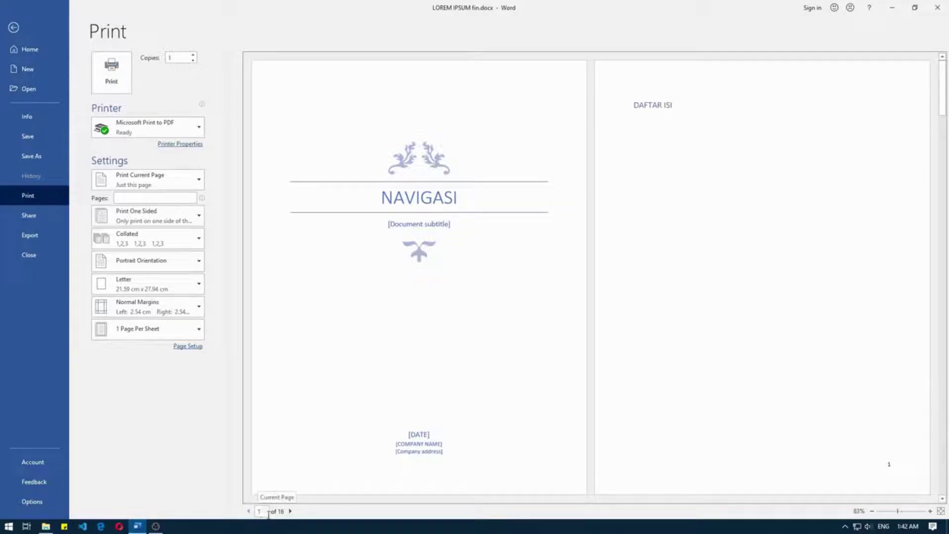
scroll(361, 396, down, 3)
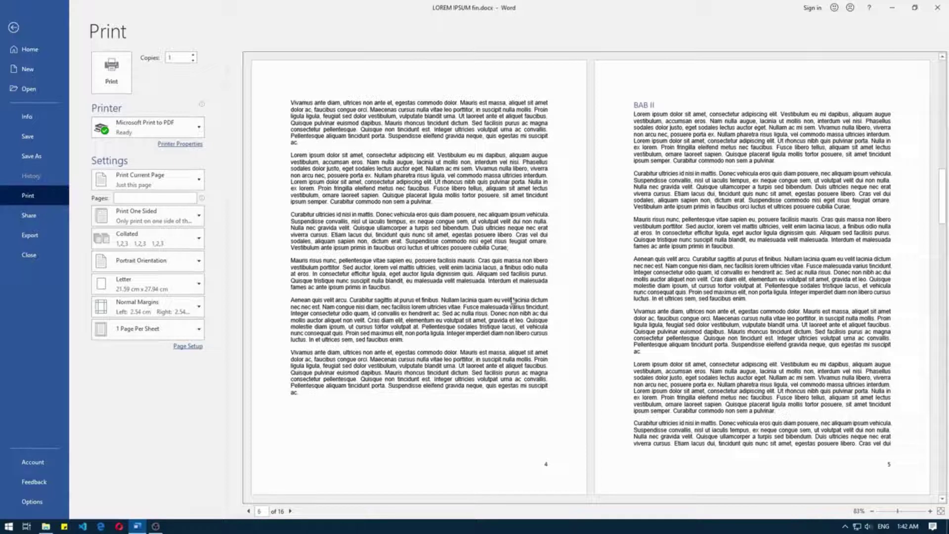
scroll(685, 291, down, 2)
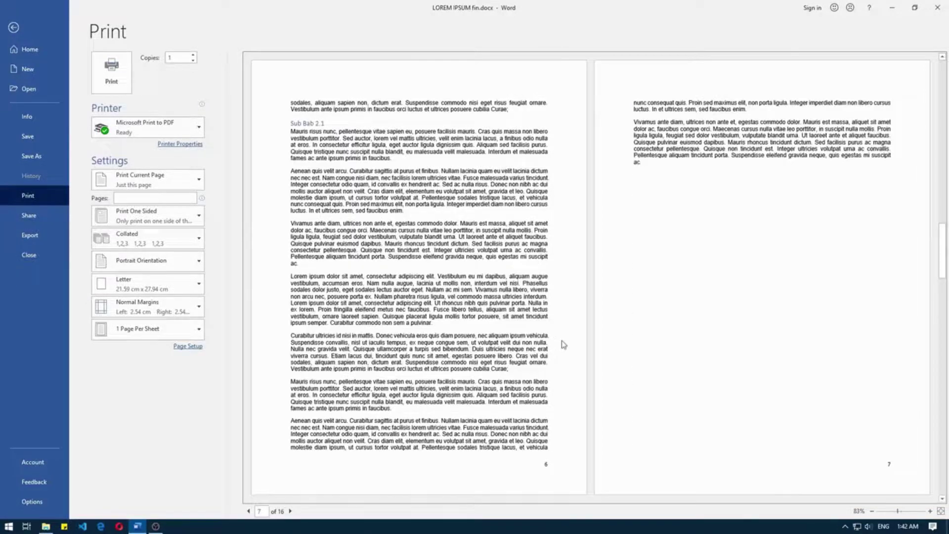
scroll(564, 344, up, 2)
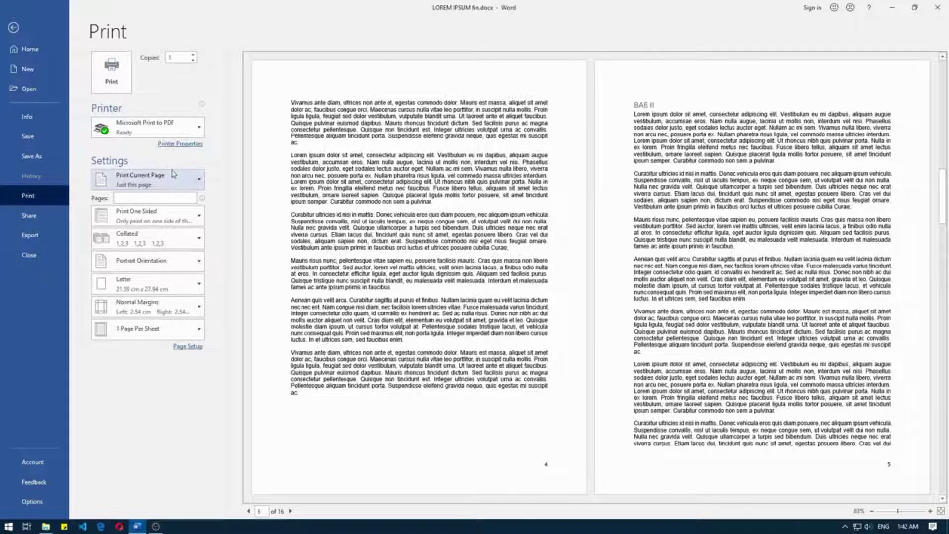
click(100, 76)
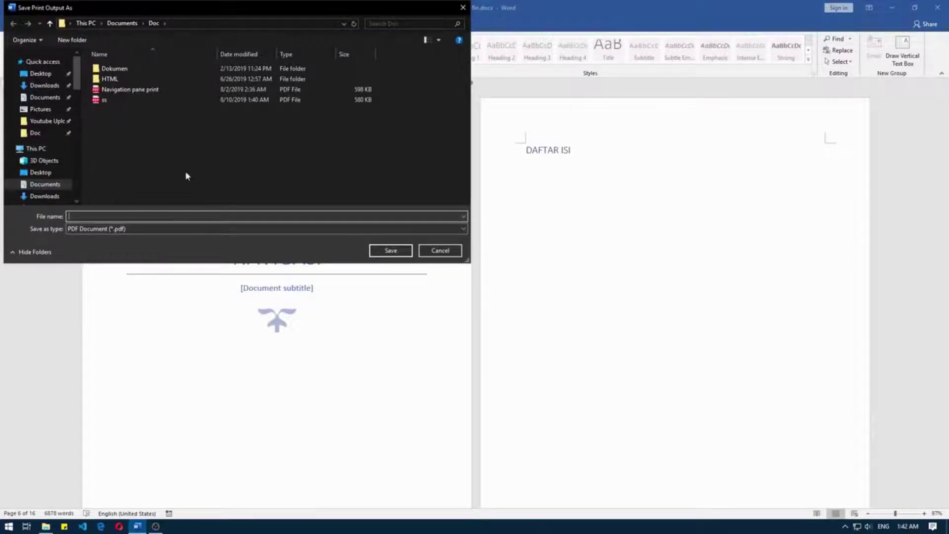
text(a)
click(391, 251)
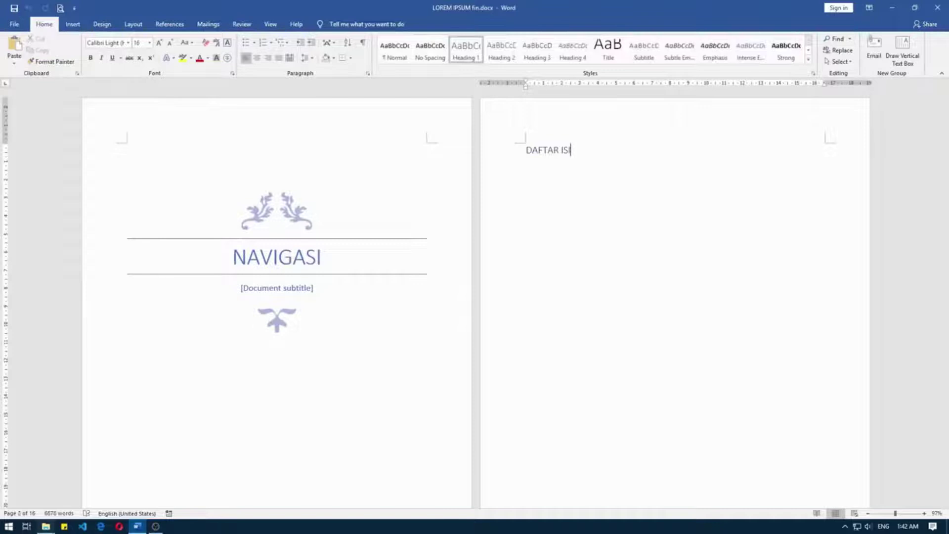
Open the new one-page aa.pdf from the Doc folder in Edge
click(46, 526)
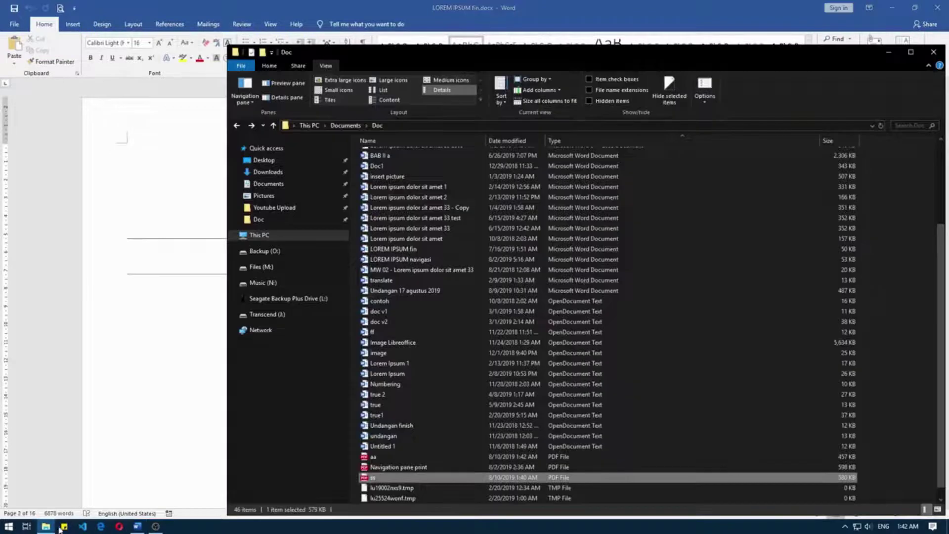
click(405, 460)
double_click(405, 460)
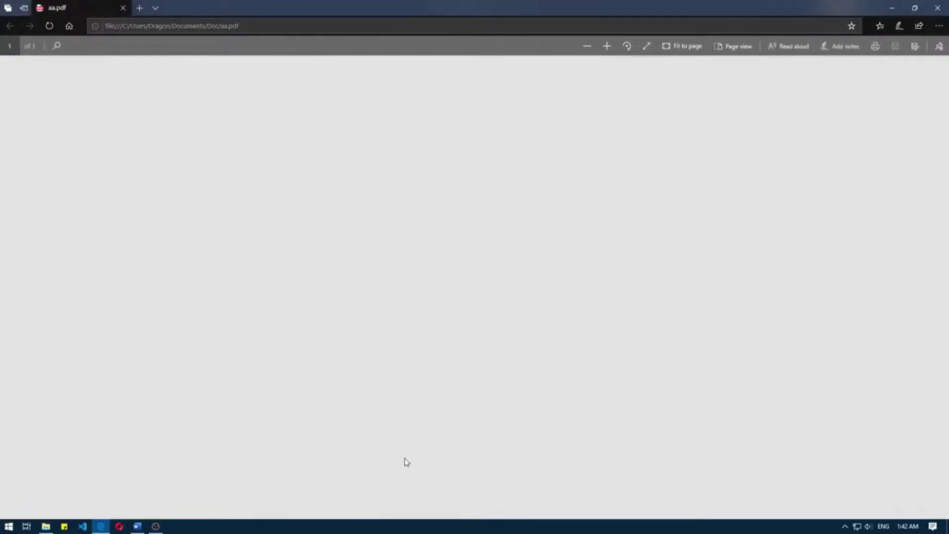